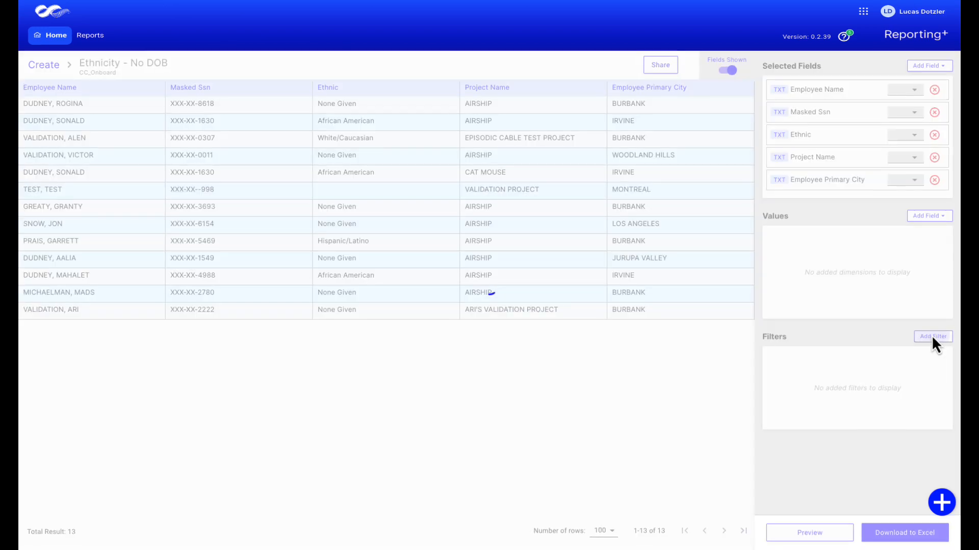
Step: Create a new filter for the Ethnicity - No DOB report and name it "Ethnic Code by City"
click(936, 339)
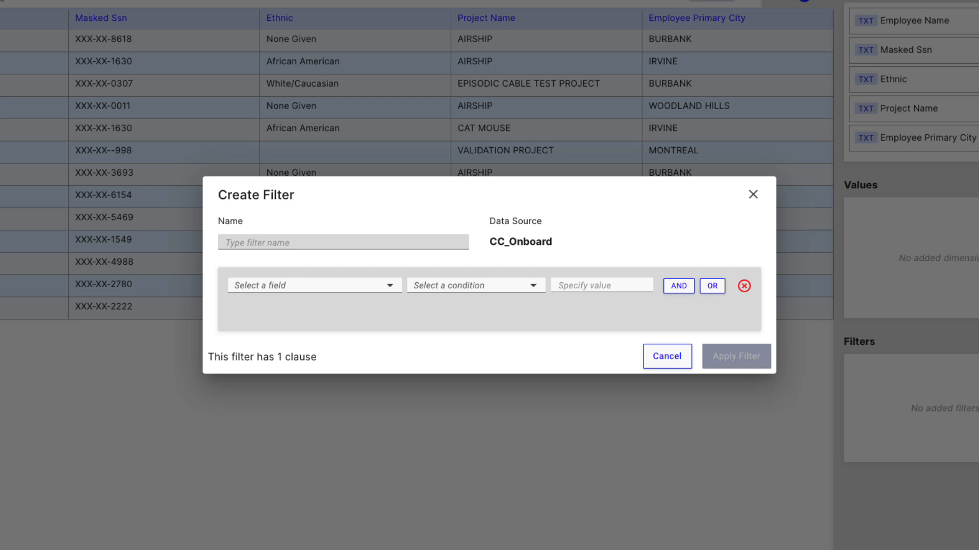
click(370, 242)
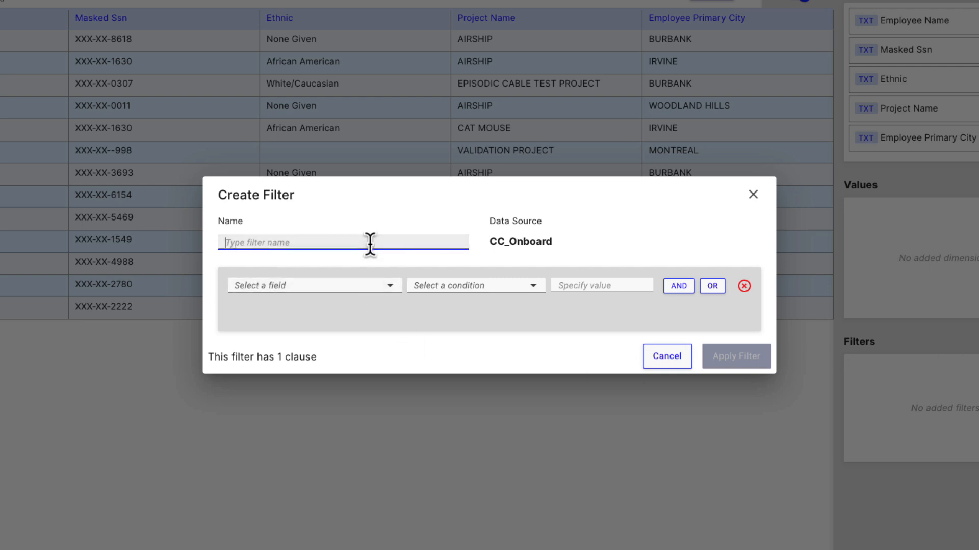
text(Ethnic Code by City)
Step: Define the filter's first clause as Employee Primary City equals LOS ANGELES
click(360, 286)
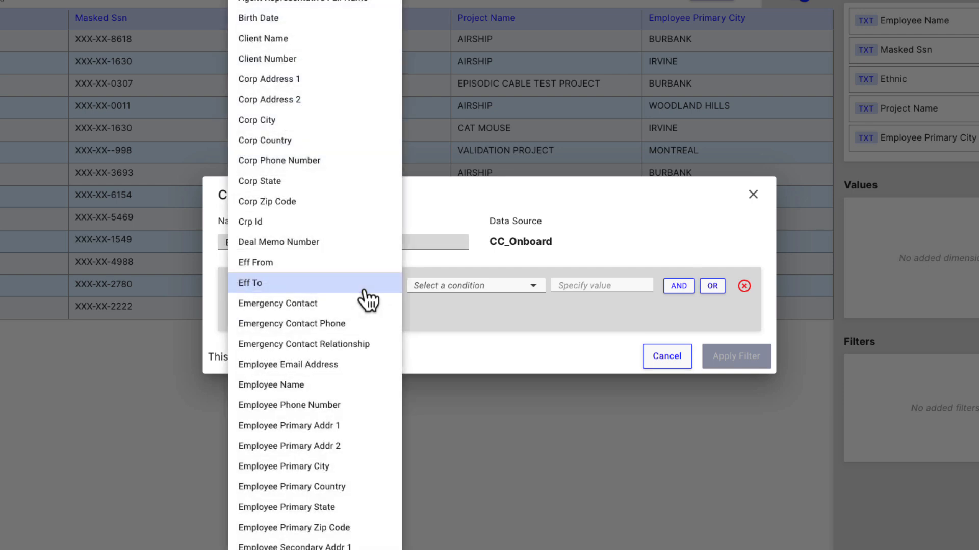
click(359, 465)
click(474, 286)
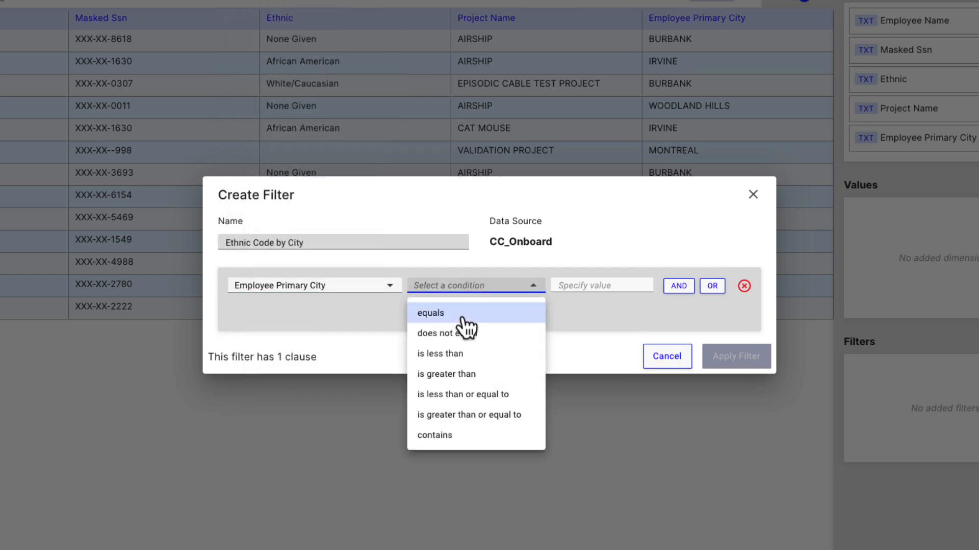
click(461, 311)
click(588, 289)
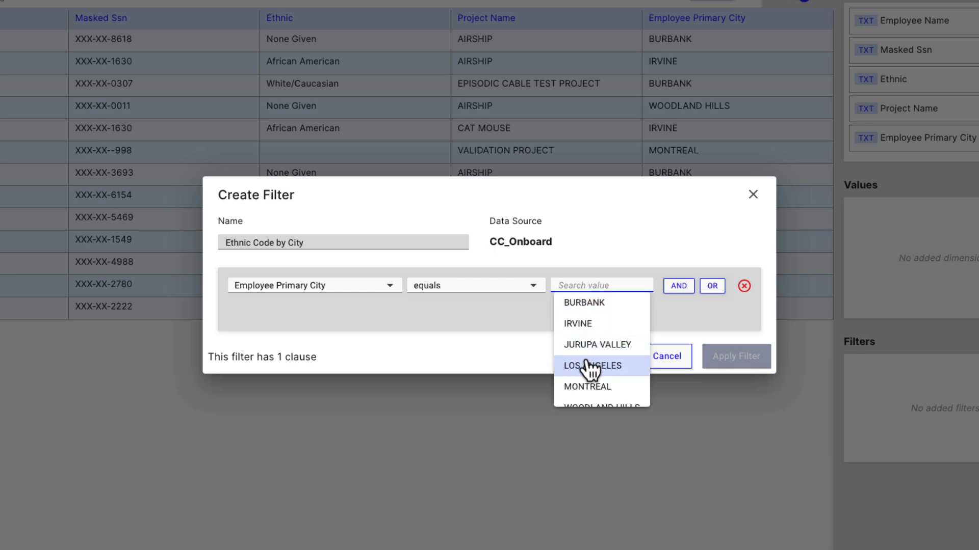
click(585, 365)
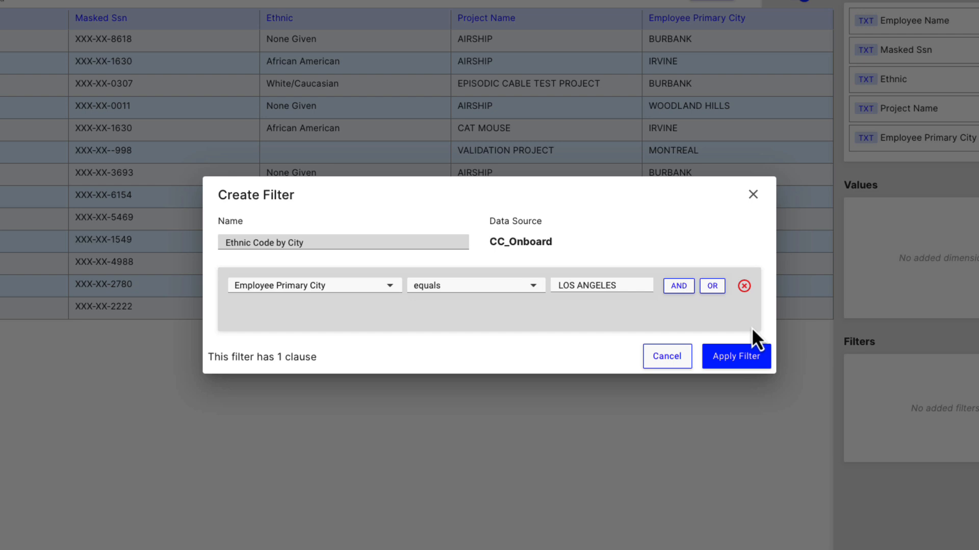
Step: Add a second clause joined by OR, with Employee Primary City equals BURBANK
click(713, 286)
click(358, 311)
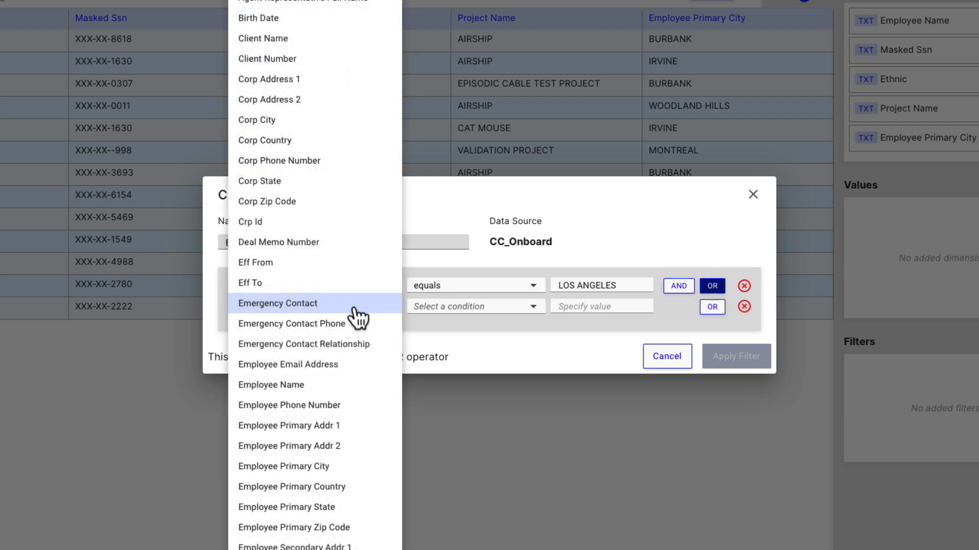
click(357, 467)
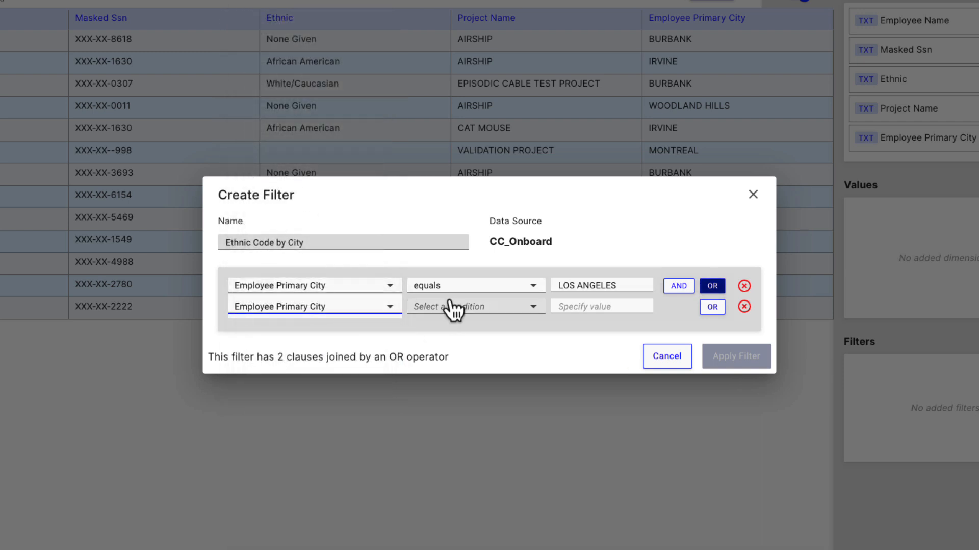
click(449, 306)
click(449, 335)
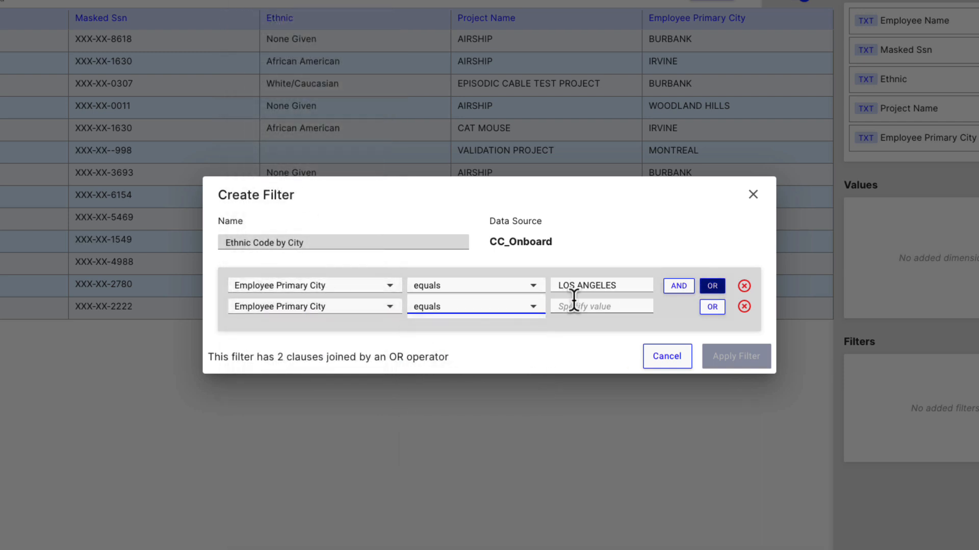
click(583, 308)
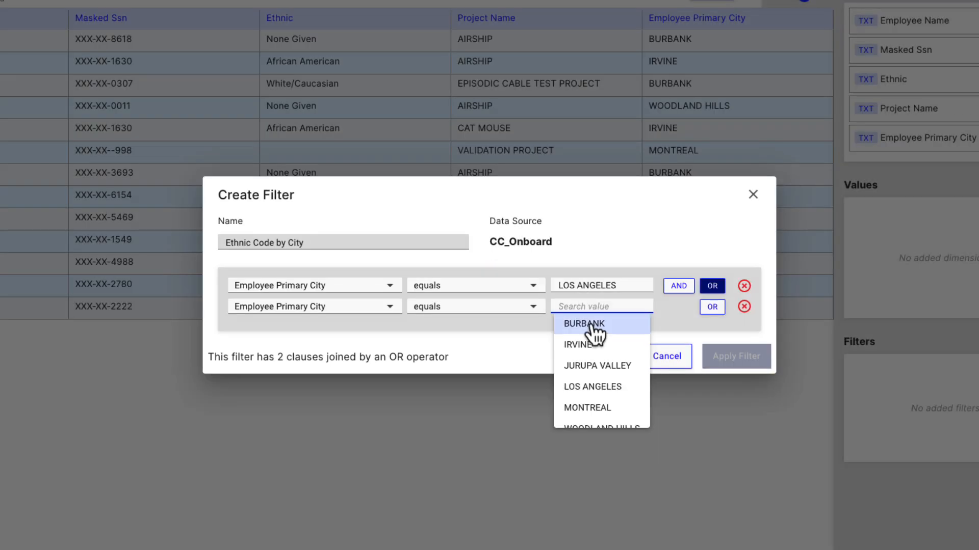
click(593, 327)
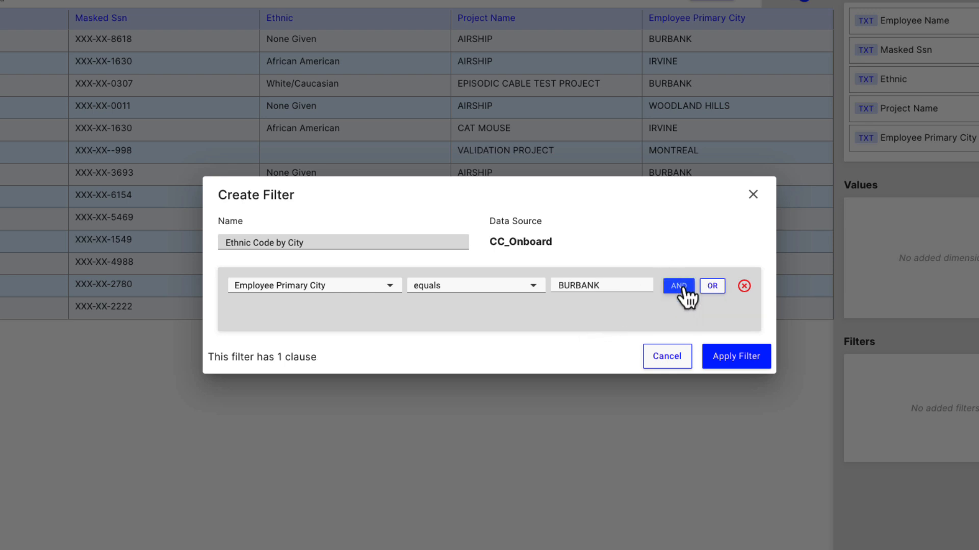
Step: Join a clause with AND for Project Name equals AIRSHIP, and apply the filter to the report preview
click(678, 286)
click(377, 308)
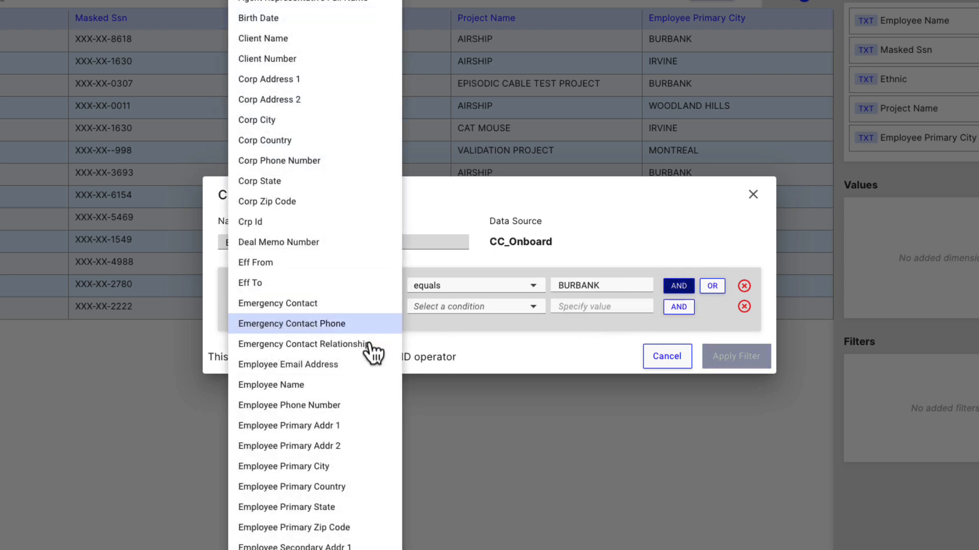
scroll(371, 352, down, 13)
scroll(367, 441, down, 6)
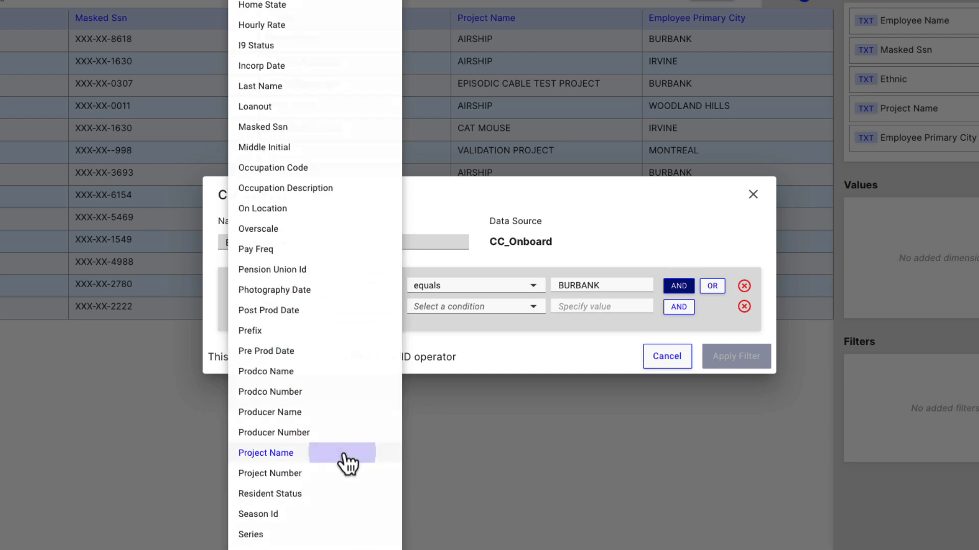
click(344, 455)
click(455, 310)
click(453, 338)
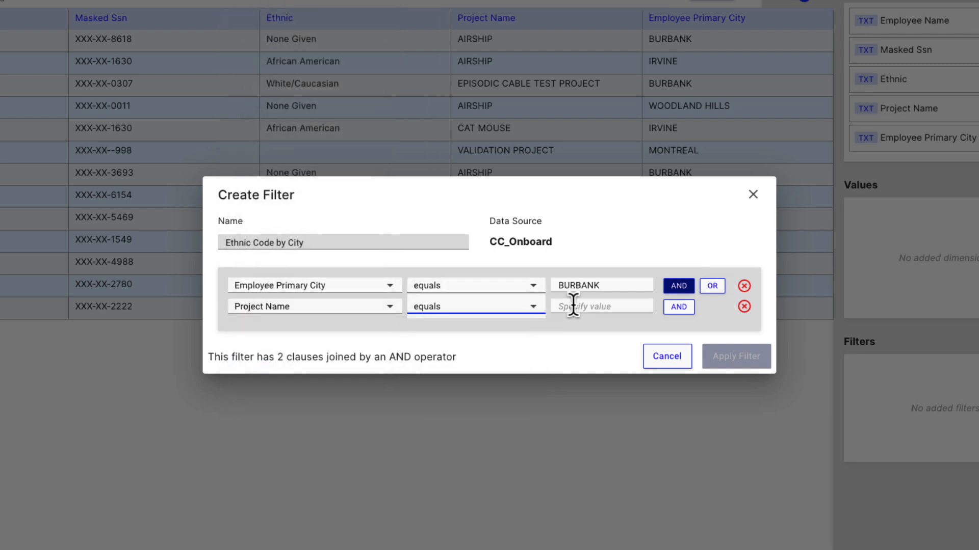
click(574, 306)
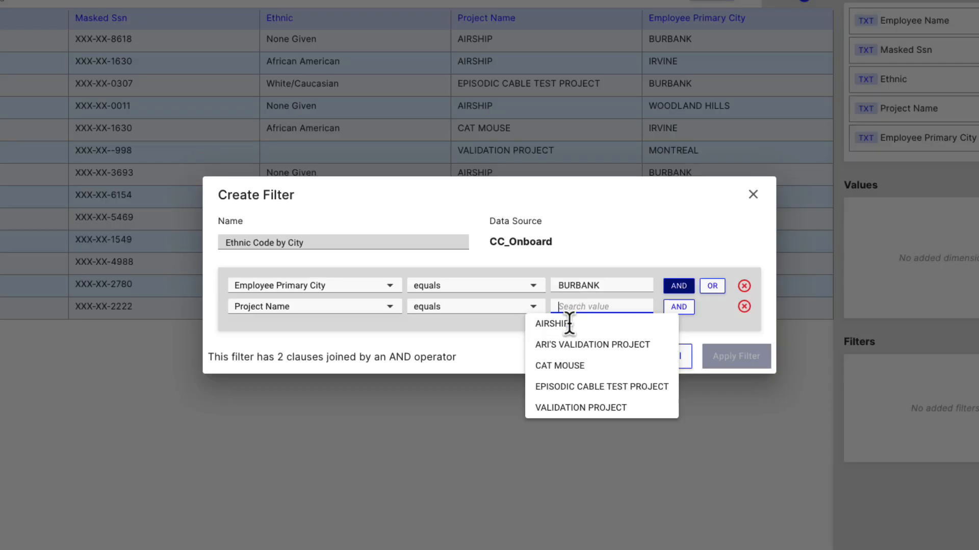
click(566, 326)
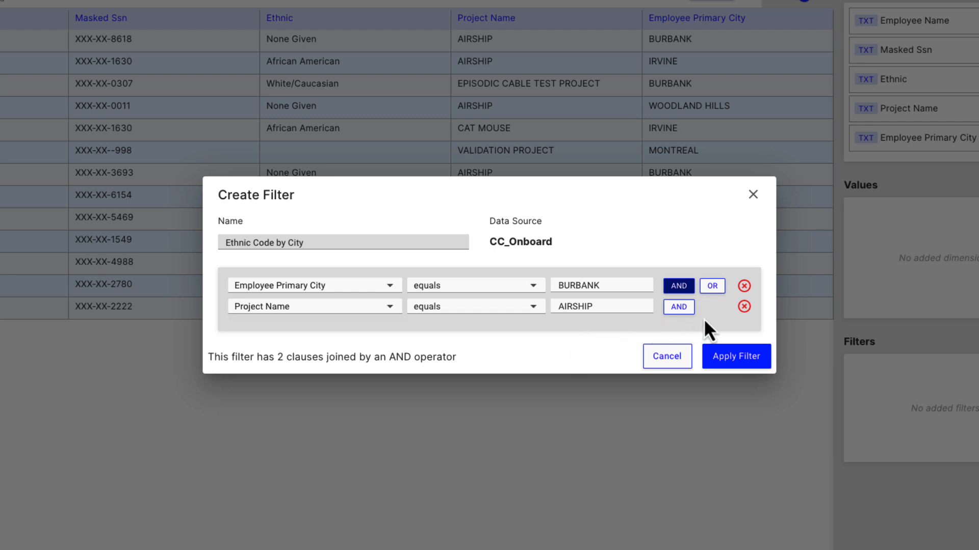
click(734, 357)
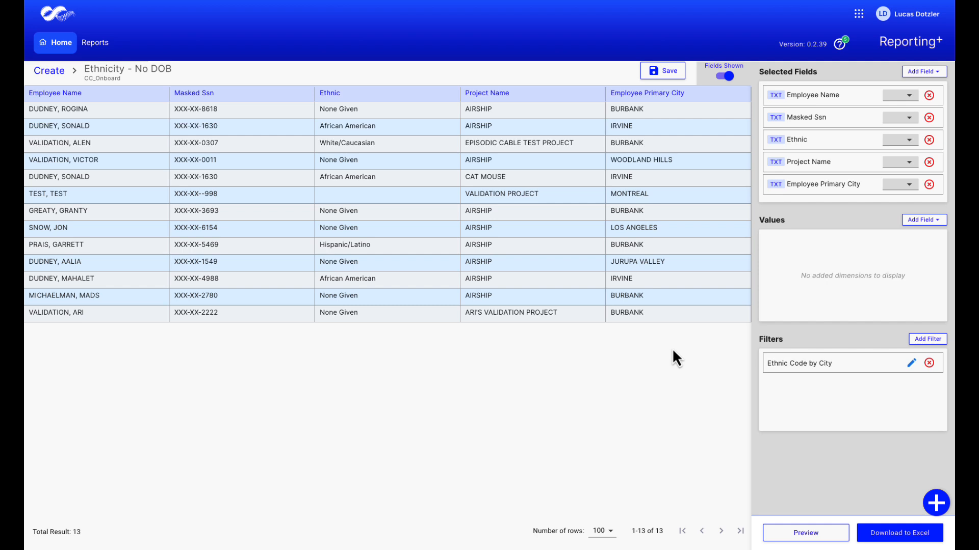
click(805, 535)
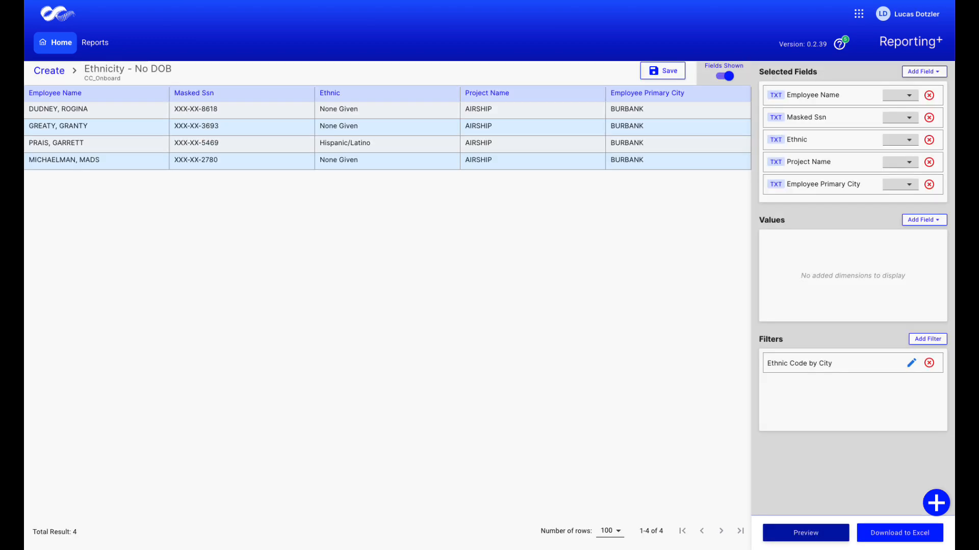
Step: Review the clauses of the Ethnic Code by City filter without changing them, and save the report
click(911, 363)
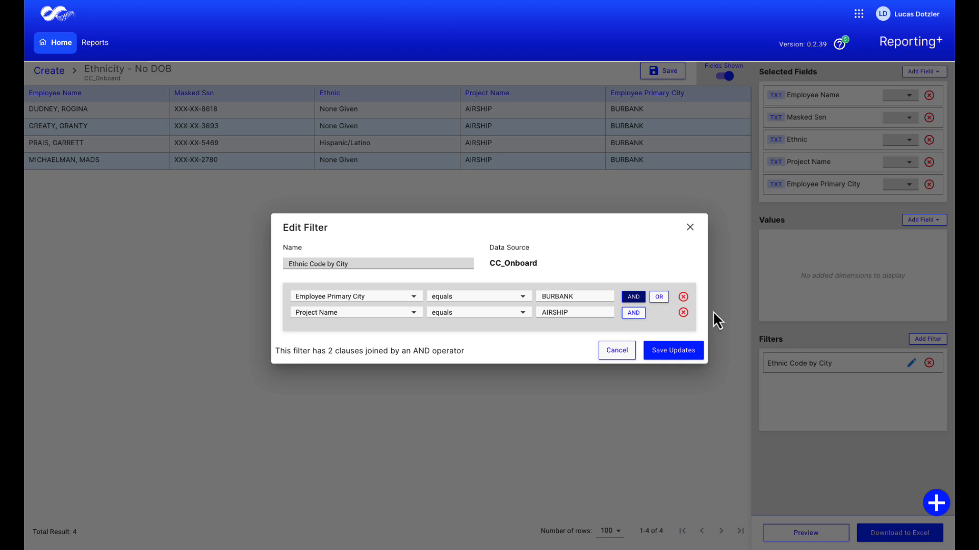
click(690, 227)
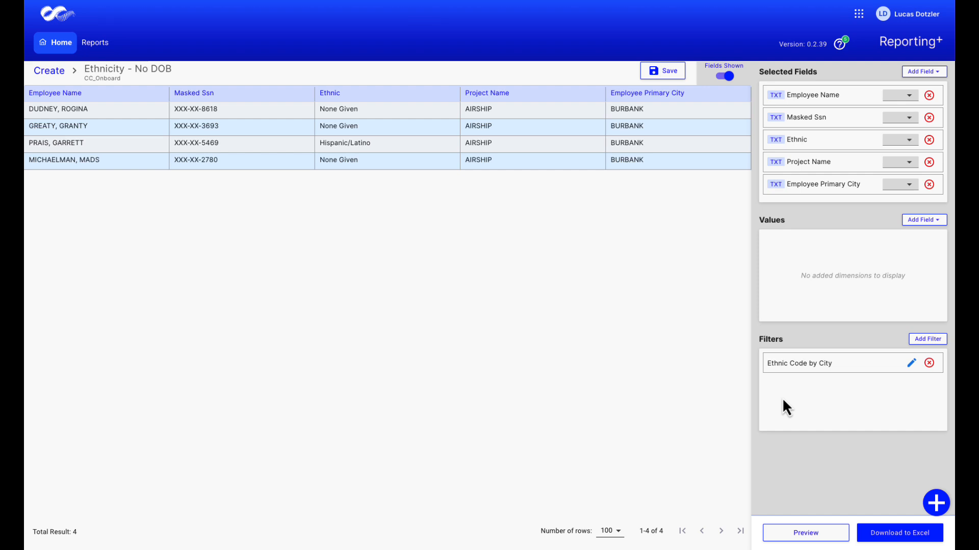
click(658, 74)
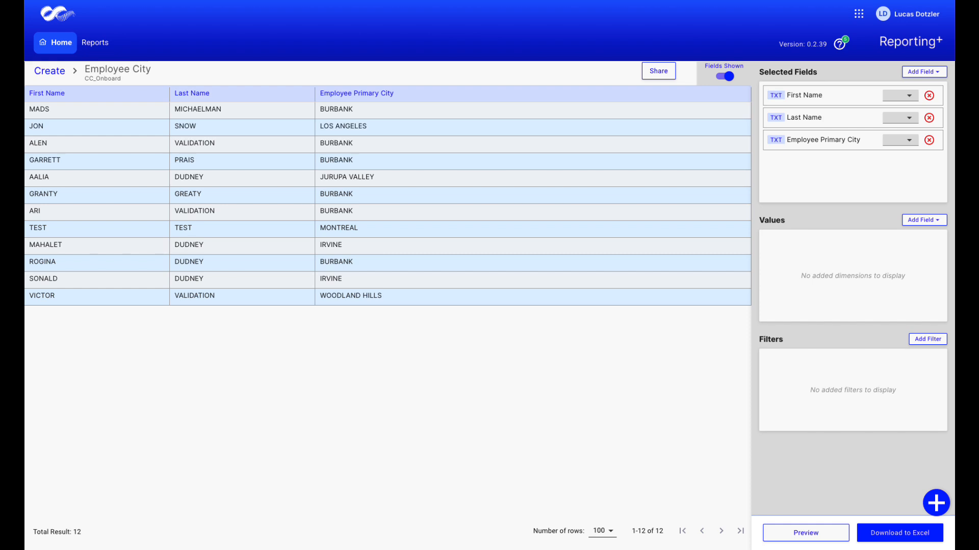
Step: Apply the existing Ethnic Code by City filter to the Employee City report
click(920, 341)
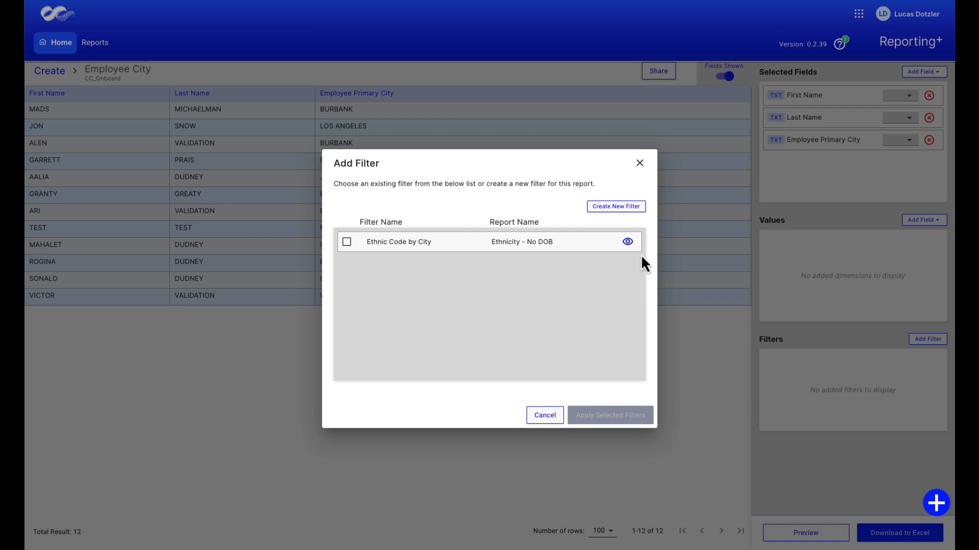
mouse_move(627, 244)
click(347, 242)
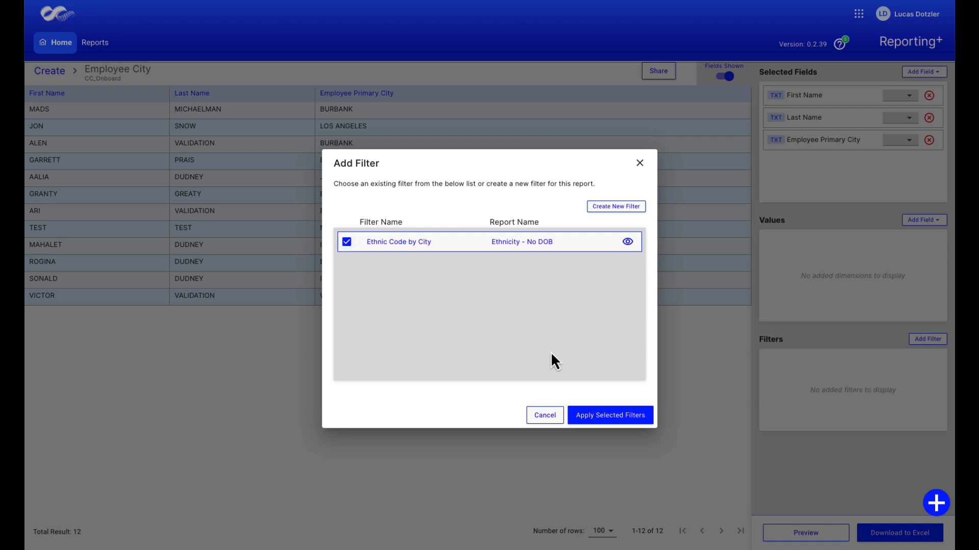
click(632, 421)
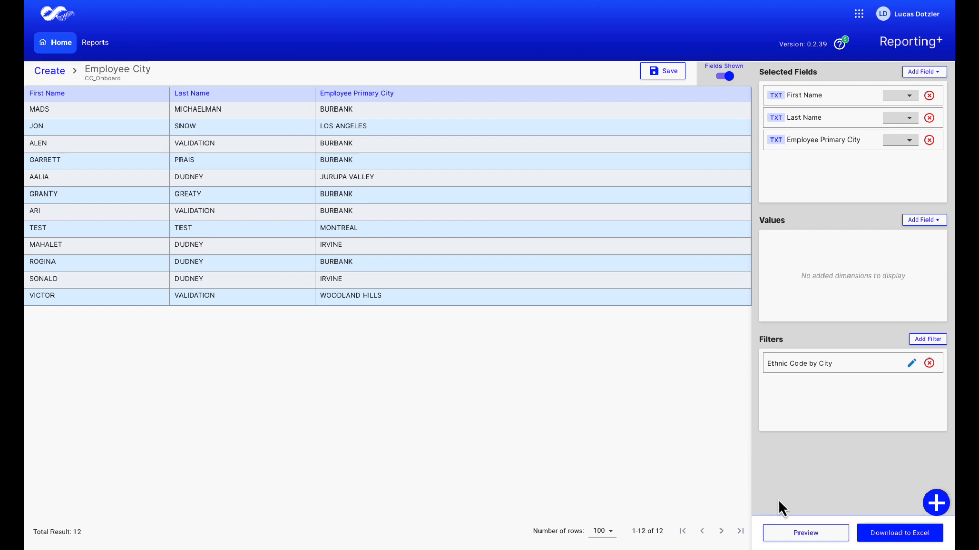
Step: Preview the filtered Employee City report and save it
click(791, 534)
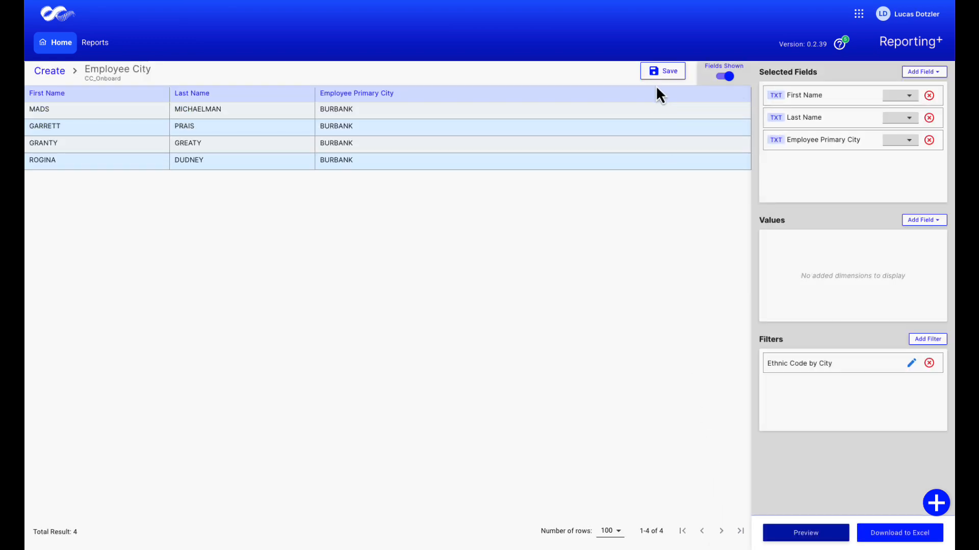
click(655, 72)
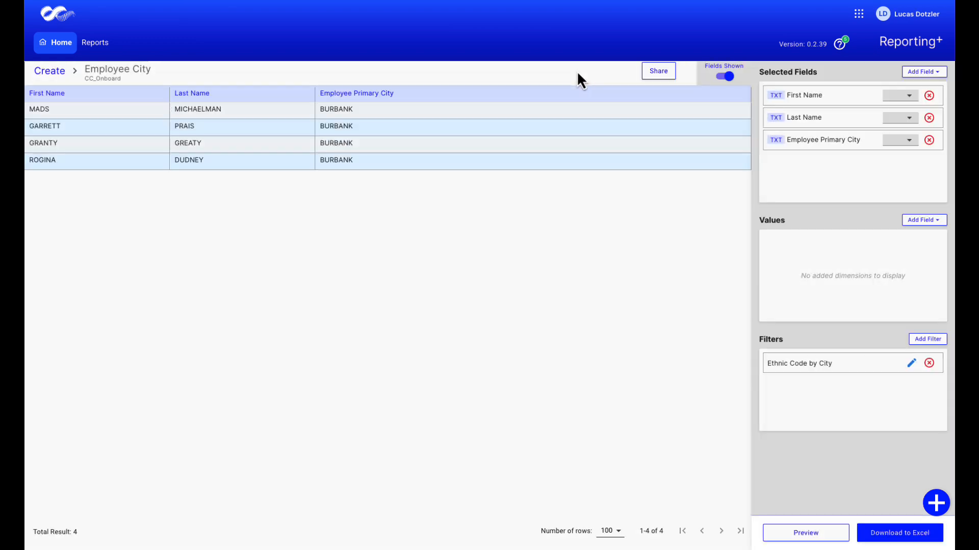